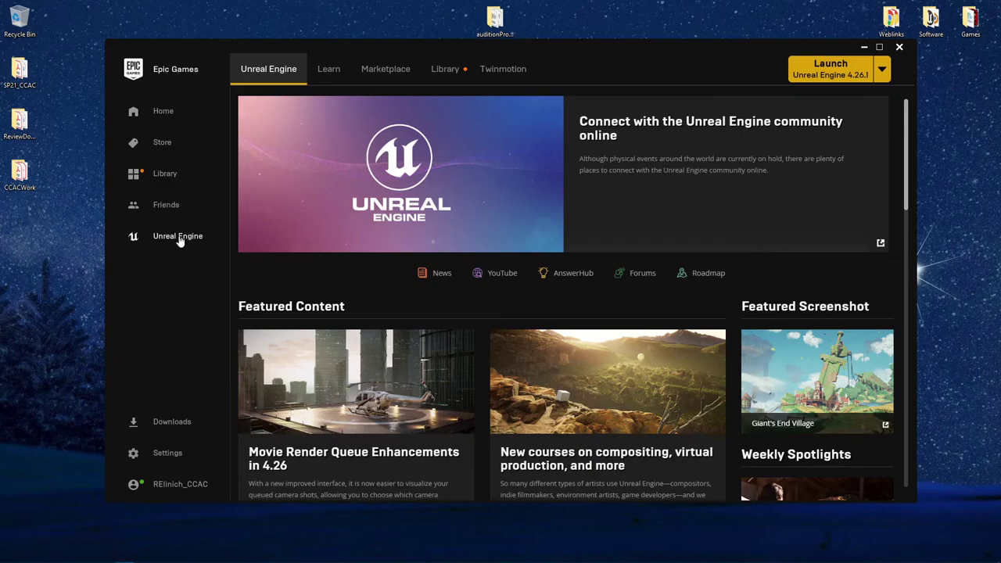
Launch Unreal Engine 4.26.1 from the engine library and dismiss the SteamVR welcome window.
click(437, 87)
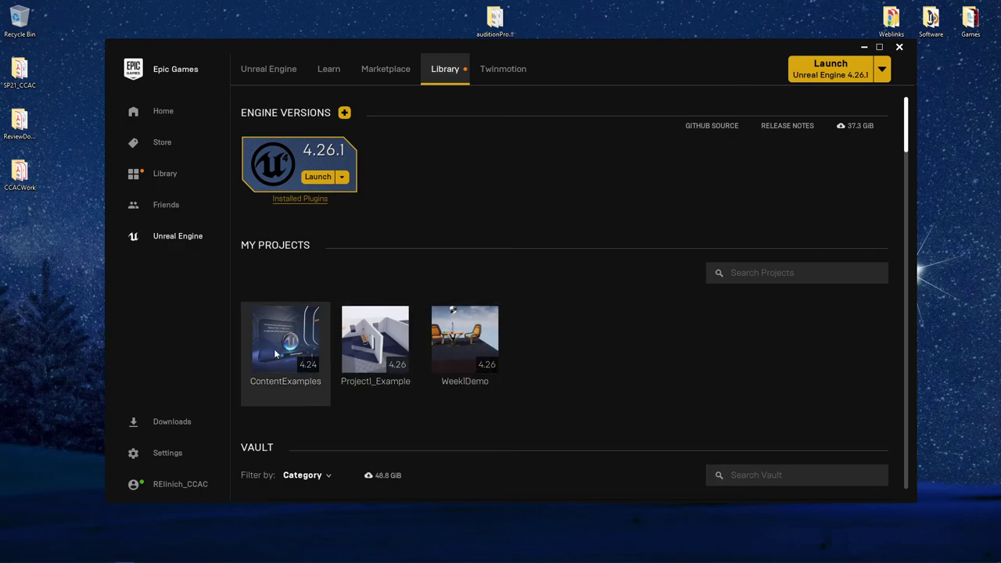
click(317, 178)
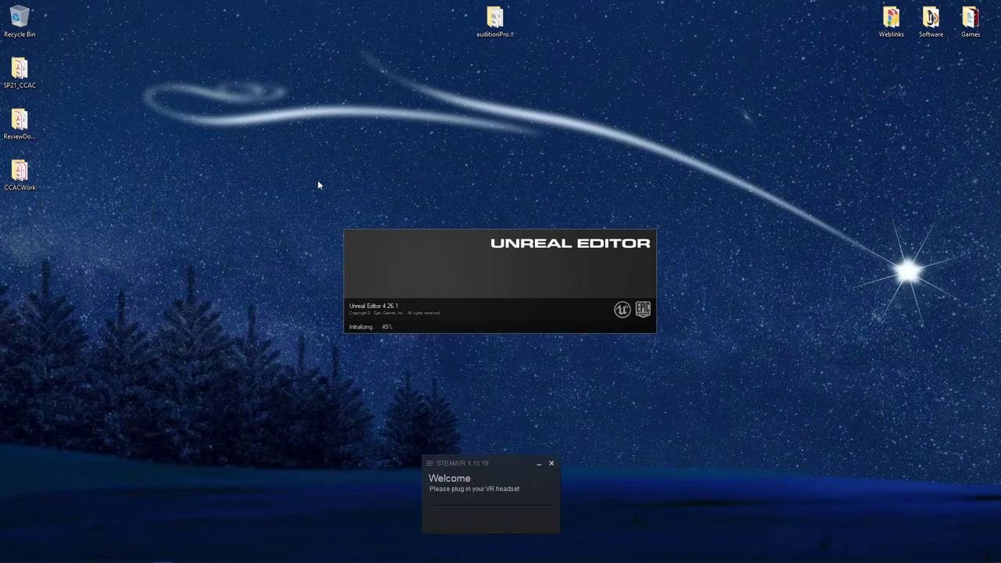
click(552, 464)
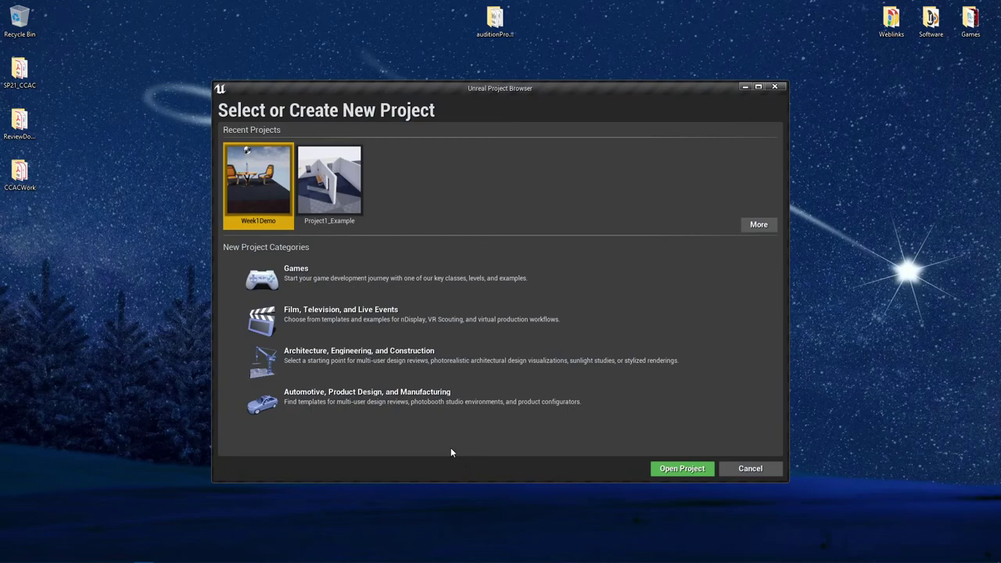
Start a new project in the Games category using the First Person template.
click(351, 293)
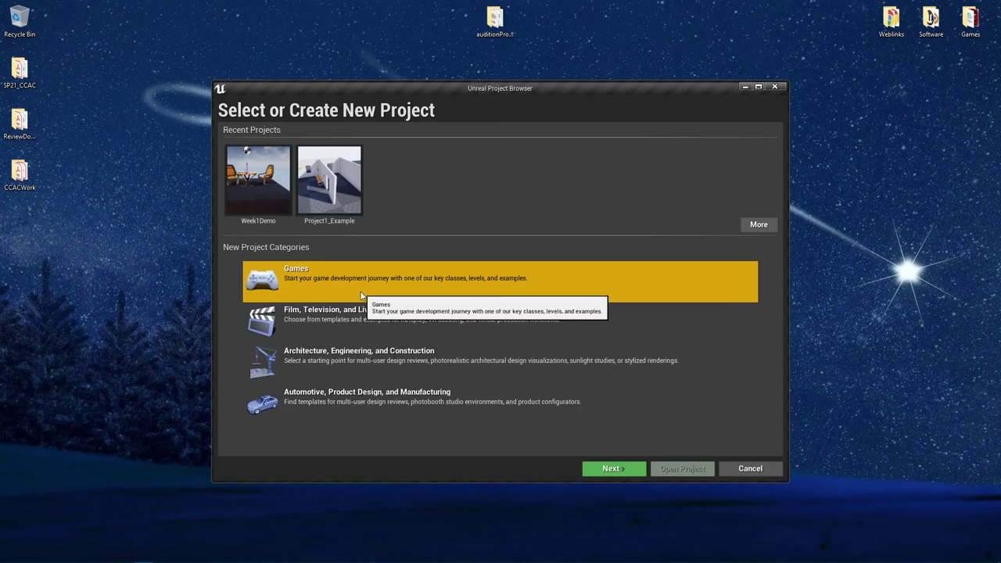
click(628, 474)
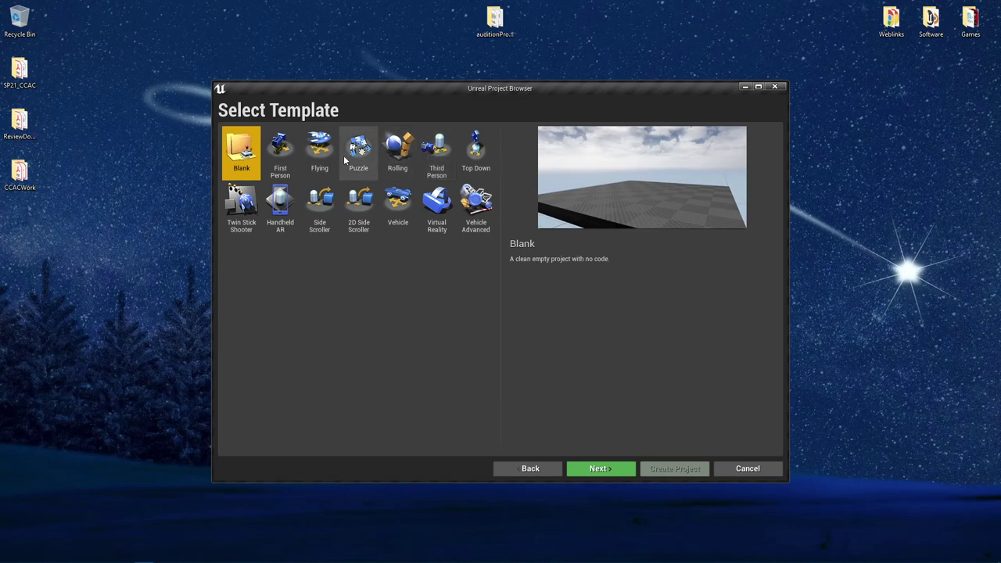
click(282, 161)
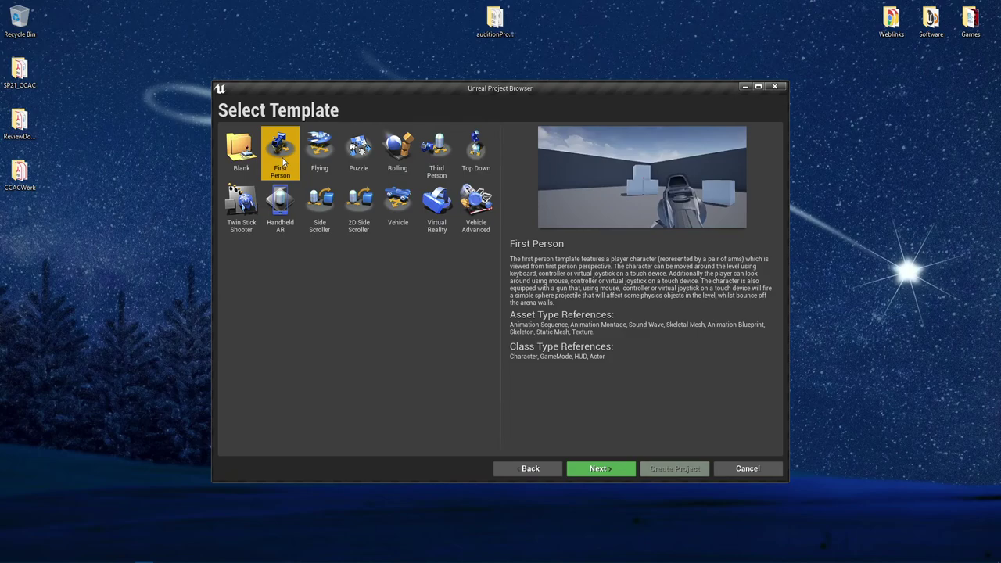
click(600, 469)
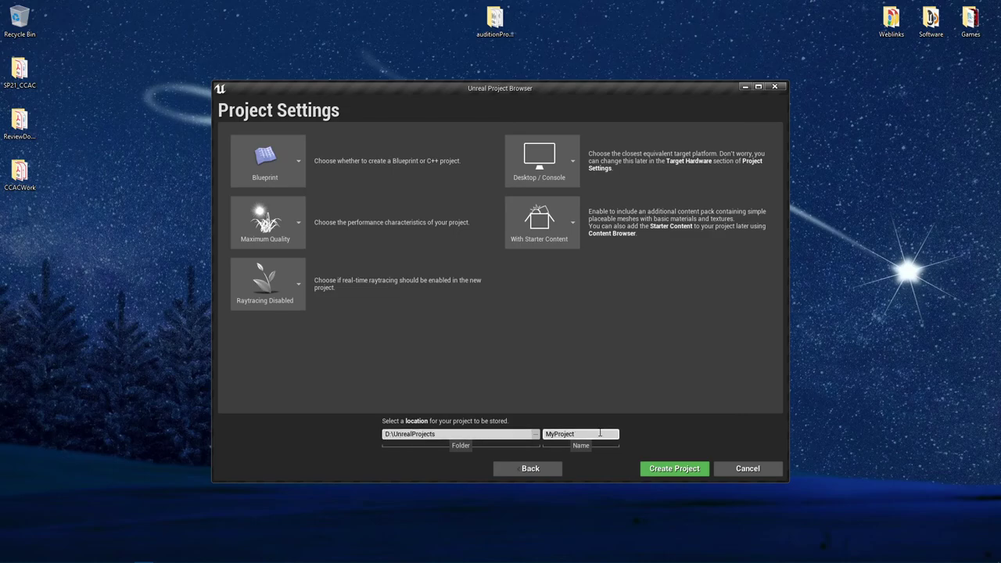
Name the project DemoFPSProject and set its performance characteristics to Scalable 3D or 2D.
click(545, 434)
text(DemoSFPSProjec)
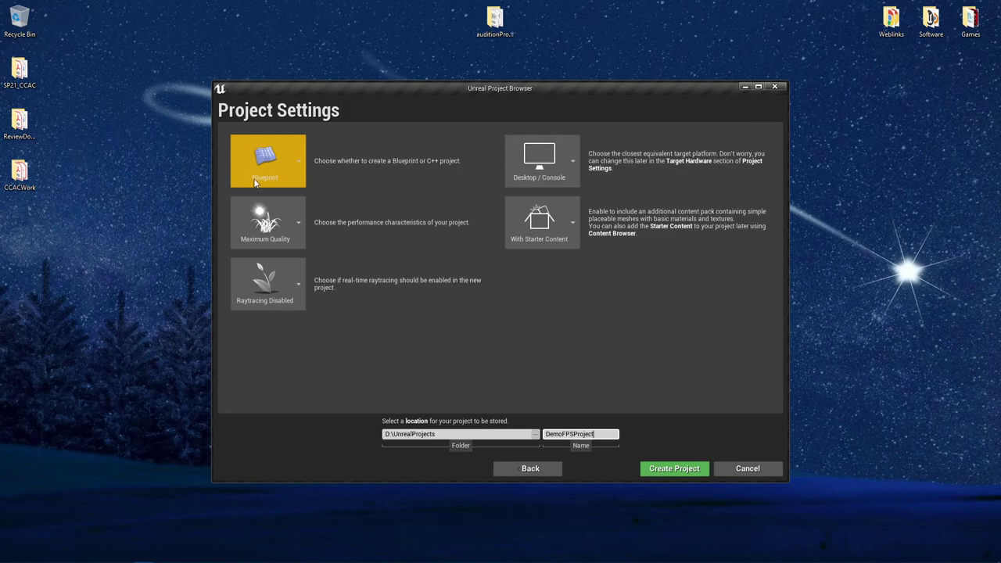
click(303, 225)
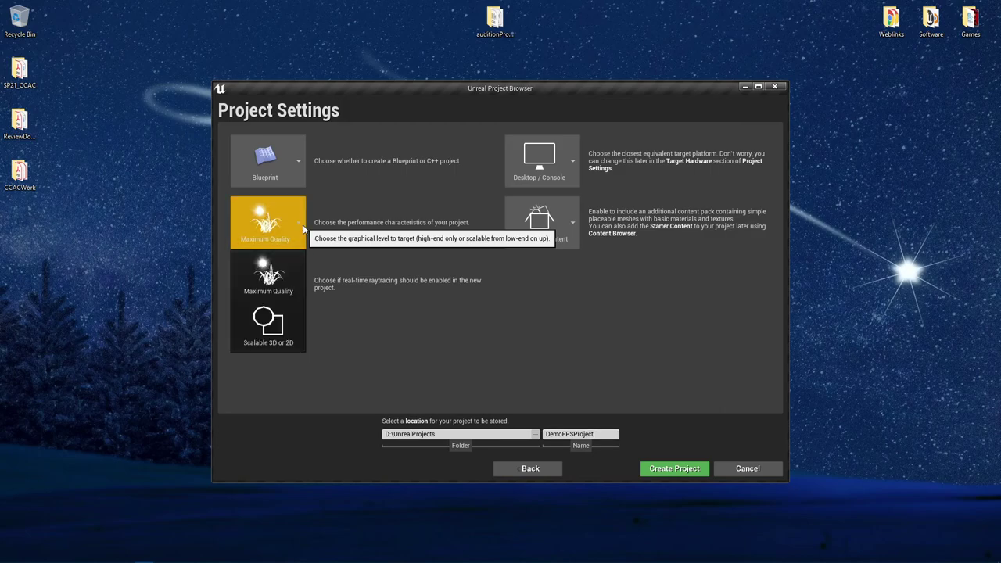
click(279, 324)
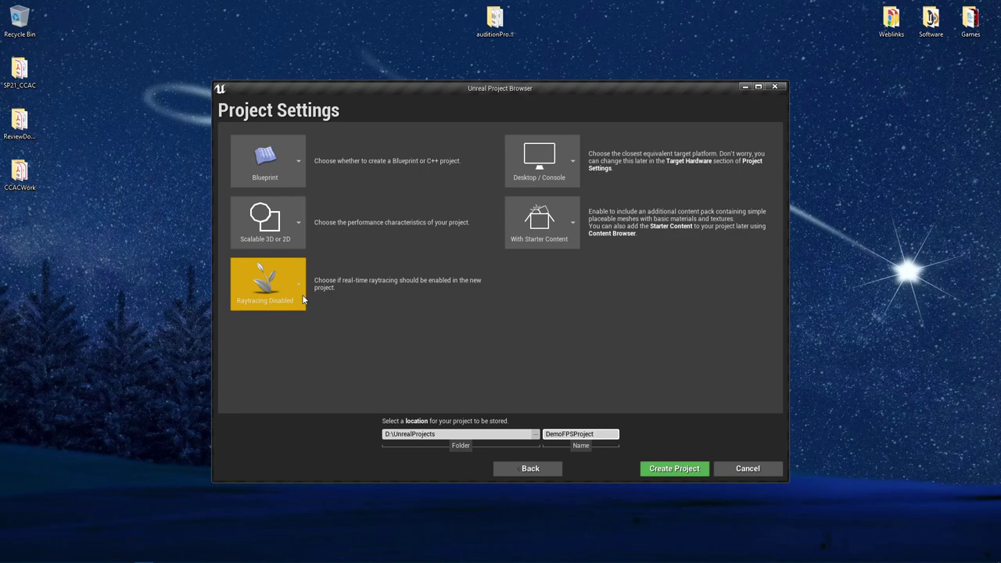
Choose Raytracing Disabled and Desktop / Console as the target platform for the new project.
click(303, 299)
click(286, 354)
click(575, 166)
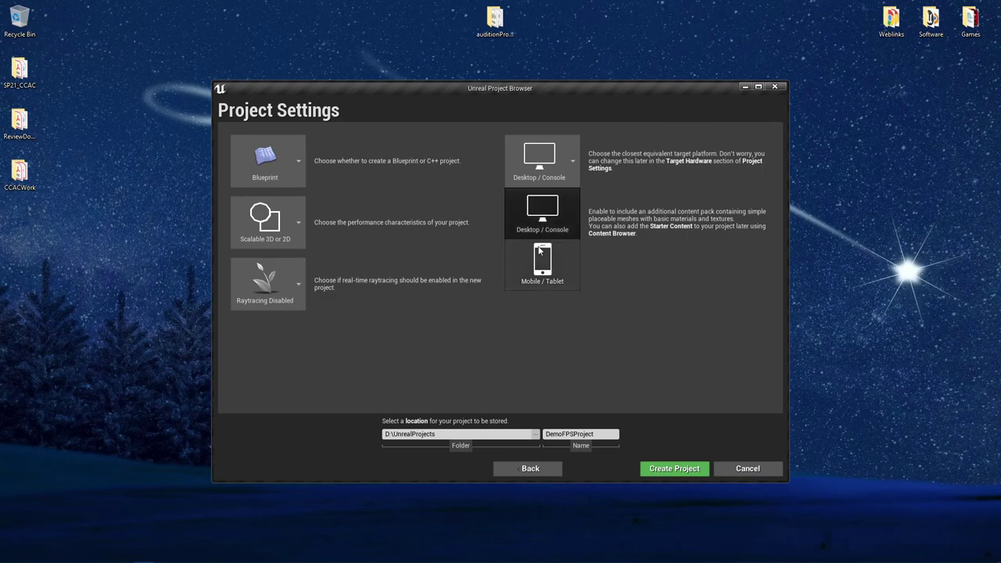
click(552, 211)
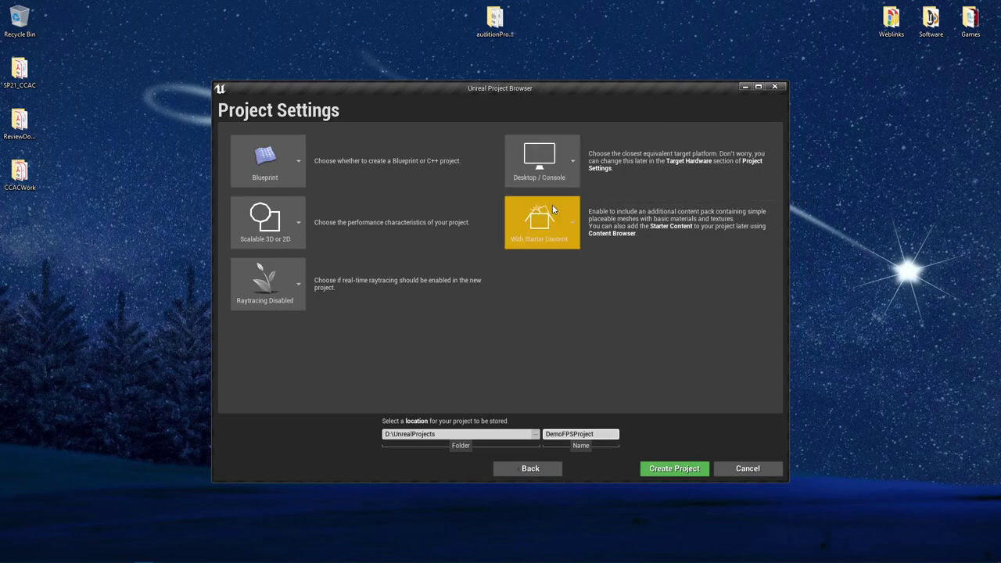
Keep the With Starter Content option, create the project and dismiss the SteamVR window while it loads.
click(575, 228)
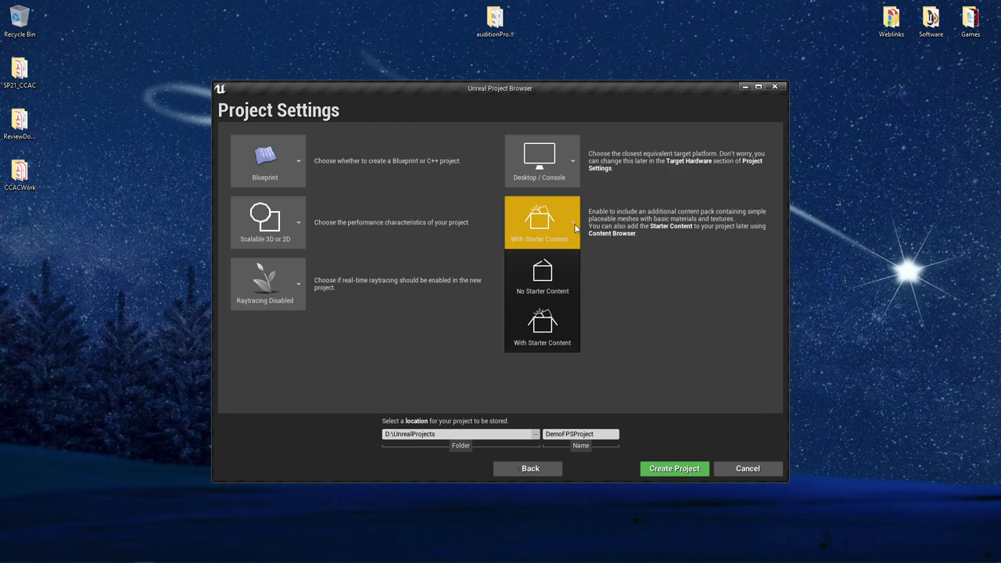
click(575, 227)
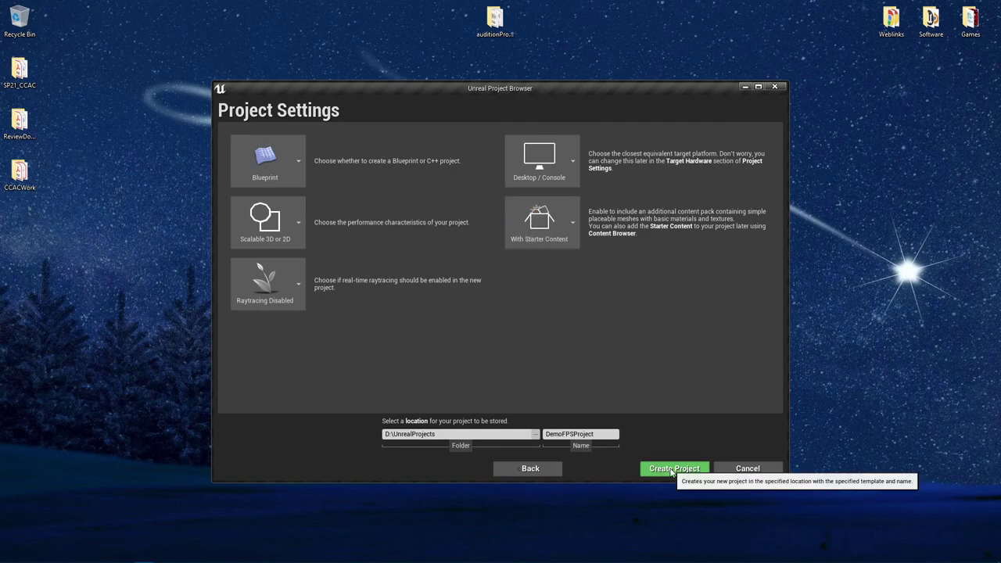
click(672, 469)
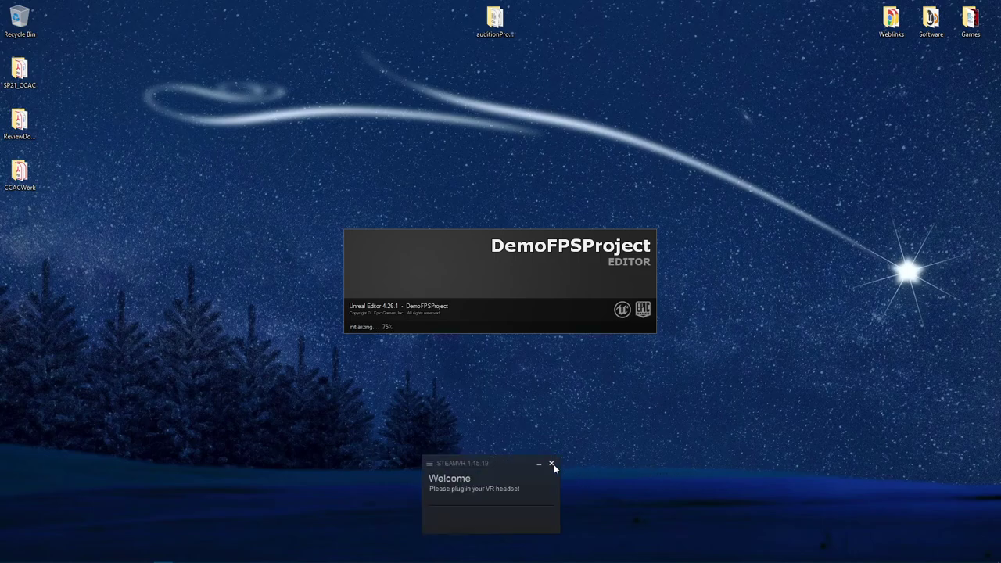
click(552, 465)
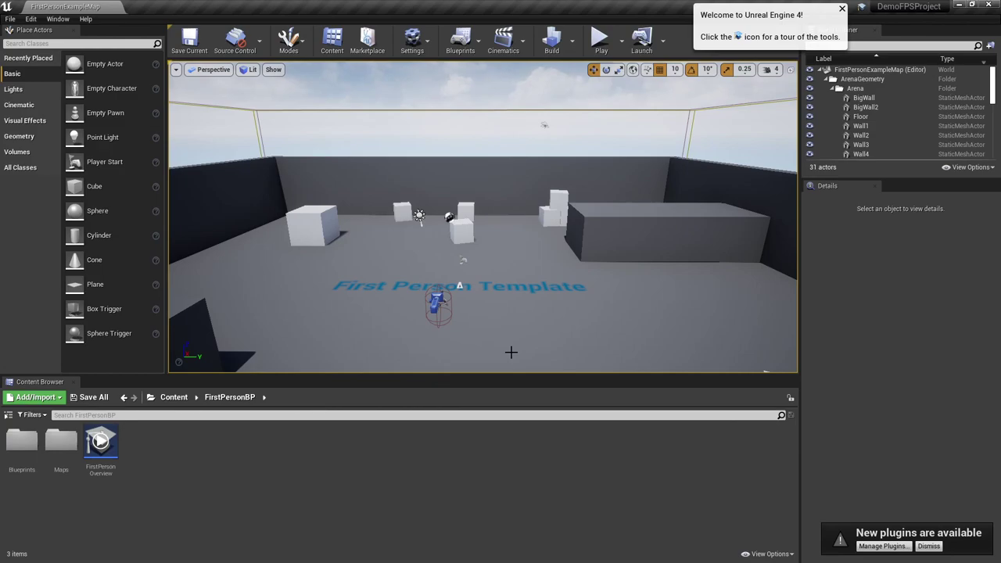
Open the Supported Platforms page of the project settings.
click(29, 19)
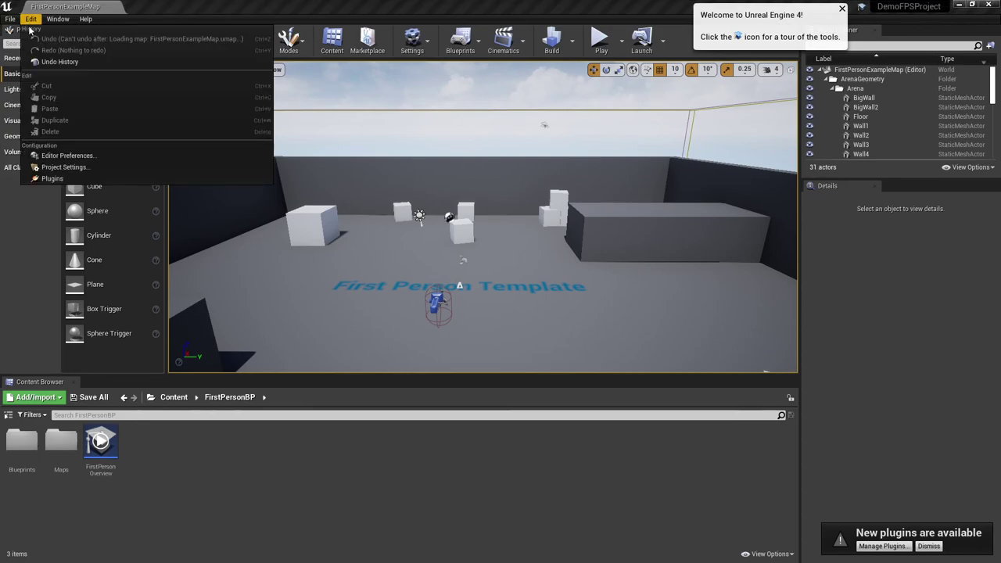
click(69, 169)
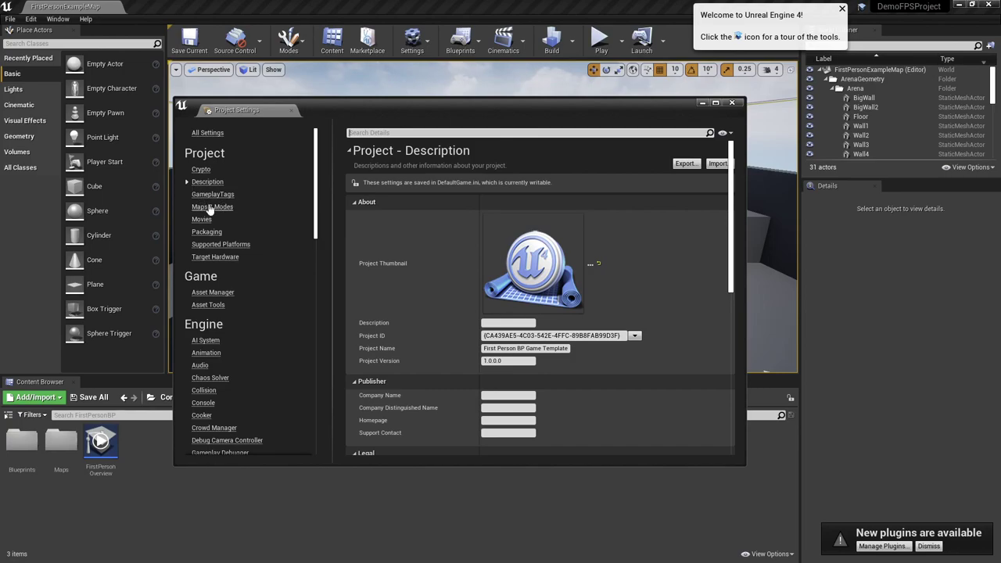
click(212, 246)
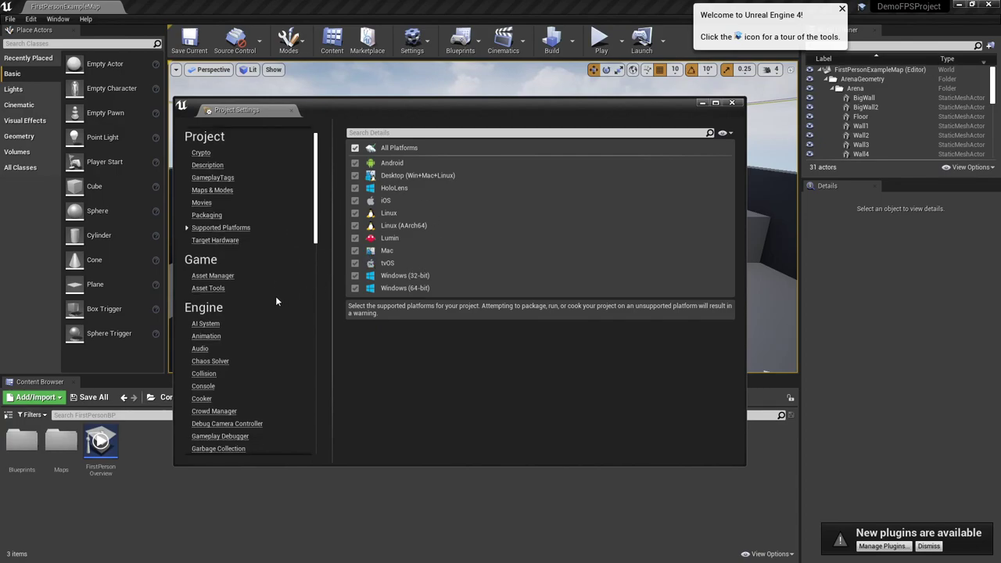
Examine the Engine, Editor, Platforms and Plugins categories of the project settings, and close the settings window.
scroll(275, 298, down, 4)
scroll(275, 300, down, 2)
scroll(276, 300, down, 2)
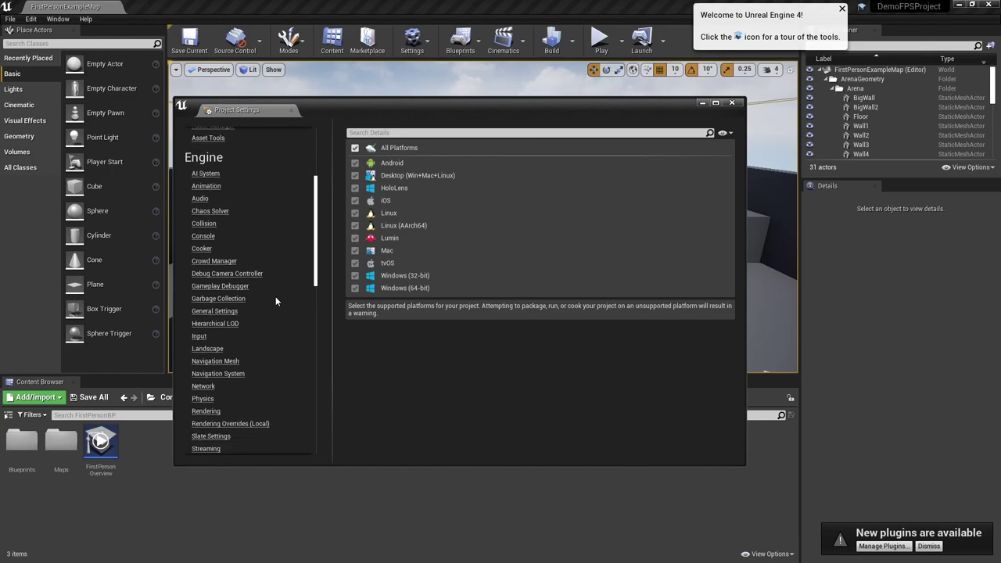
scroll(255, 313, down, 8)
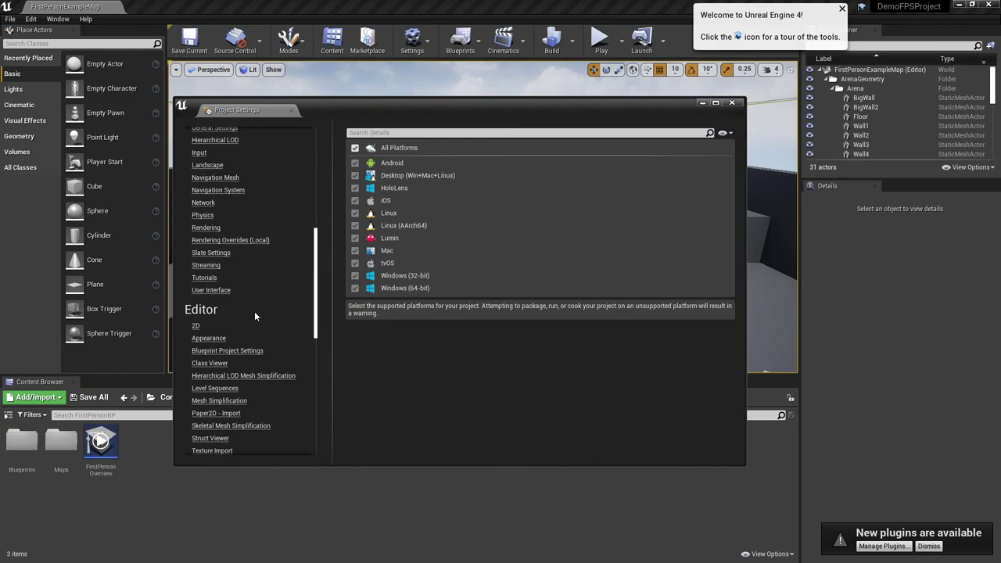
scroll(254, 316, up, 8)
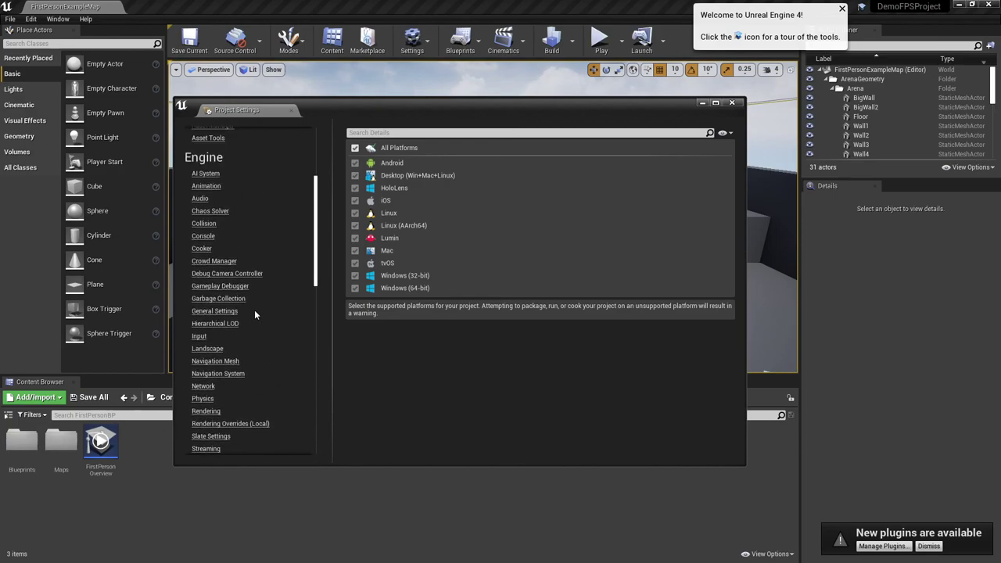
scroll(255, 309, down, 10)
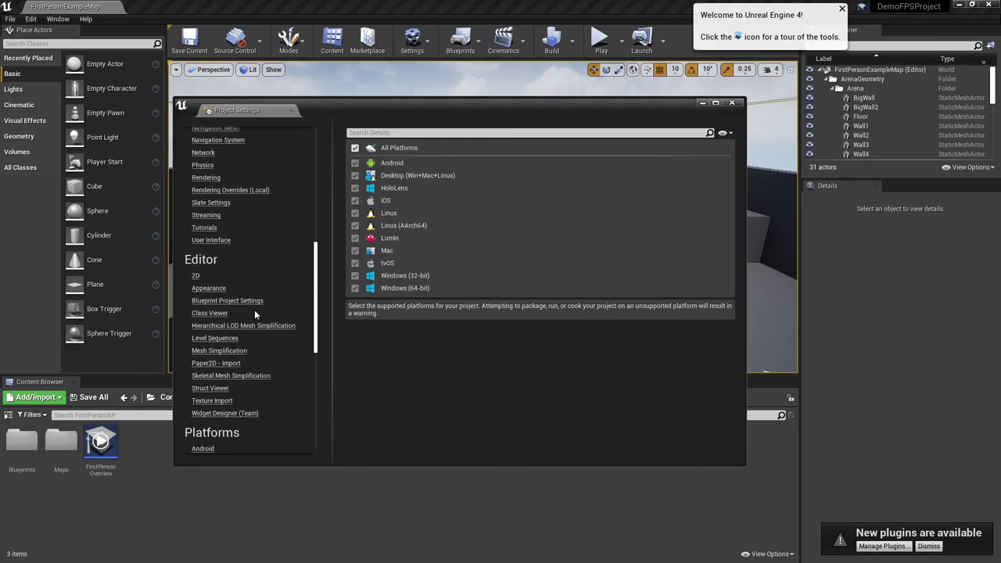
scroll(254, 310, down, 7)
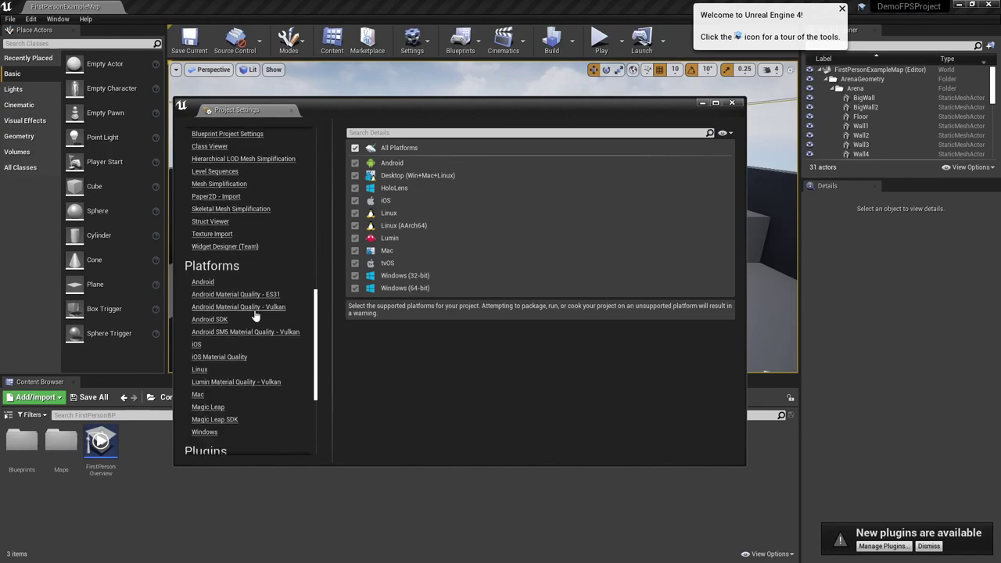
scroll(254, 315, down, 1)
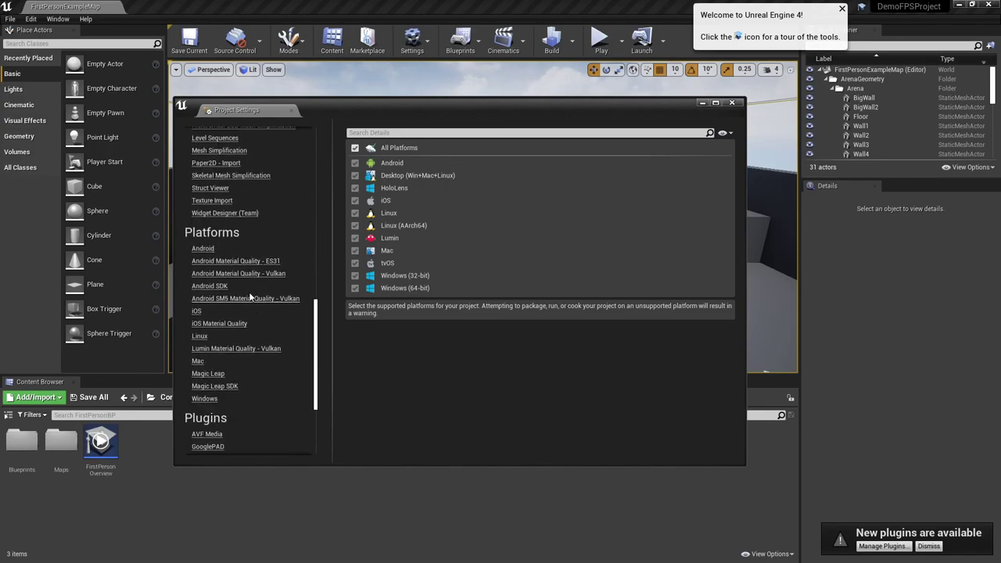
scroll(233, 280, down, 4)
scroll(231, 289, down, 1)
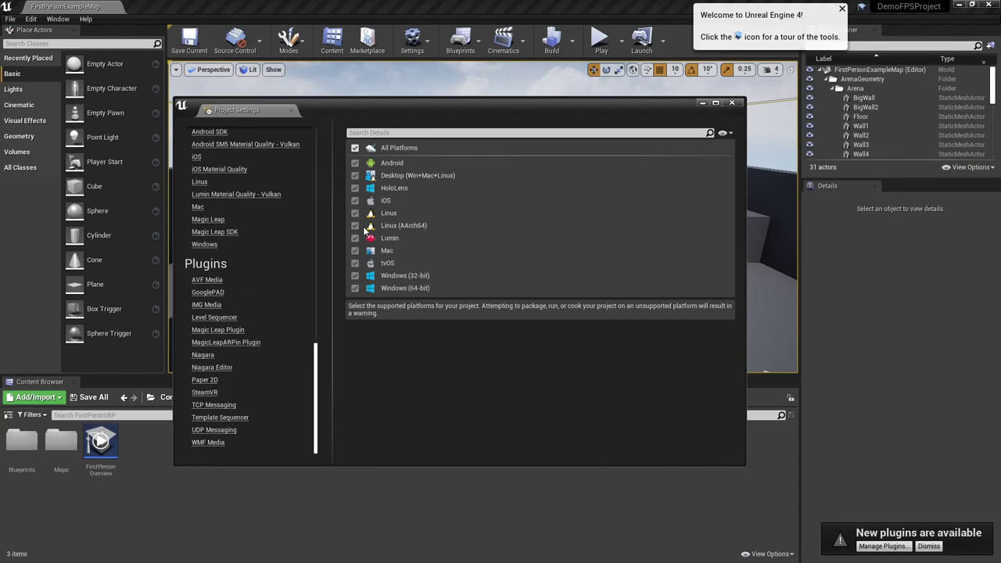
click(732, 102)
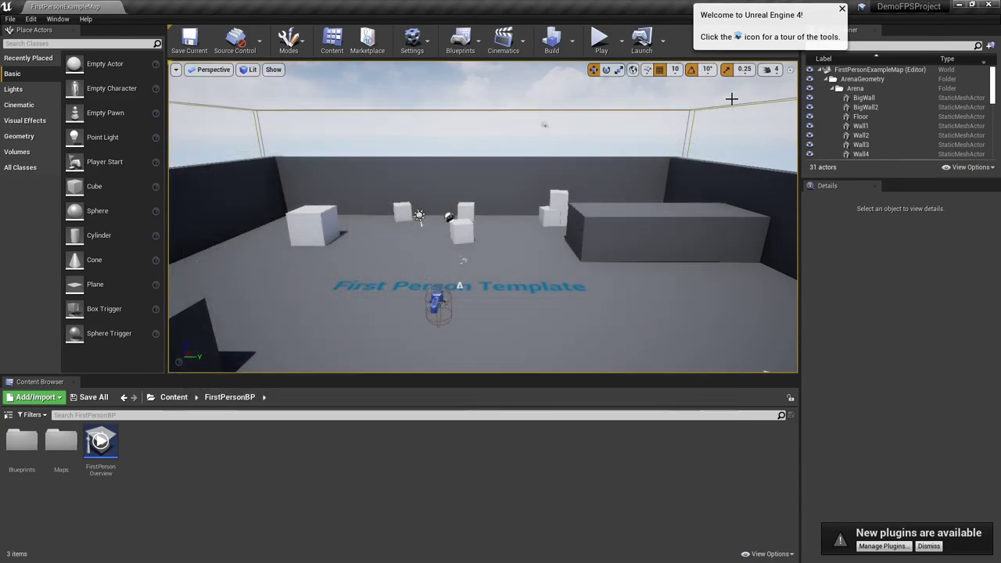